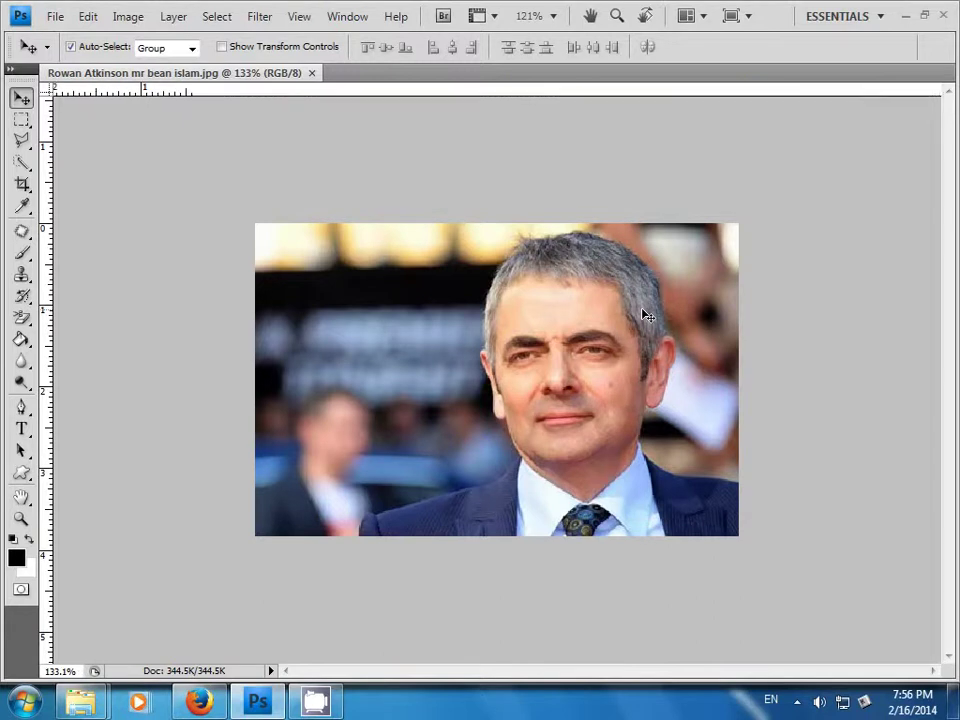
# - Open the portrait photo in the Liquify filter
pyautogui.press('Return')
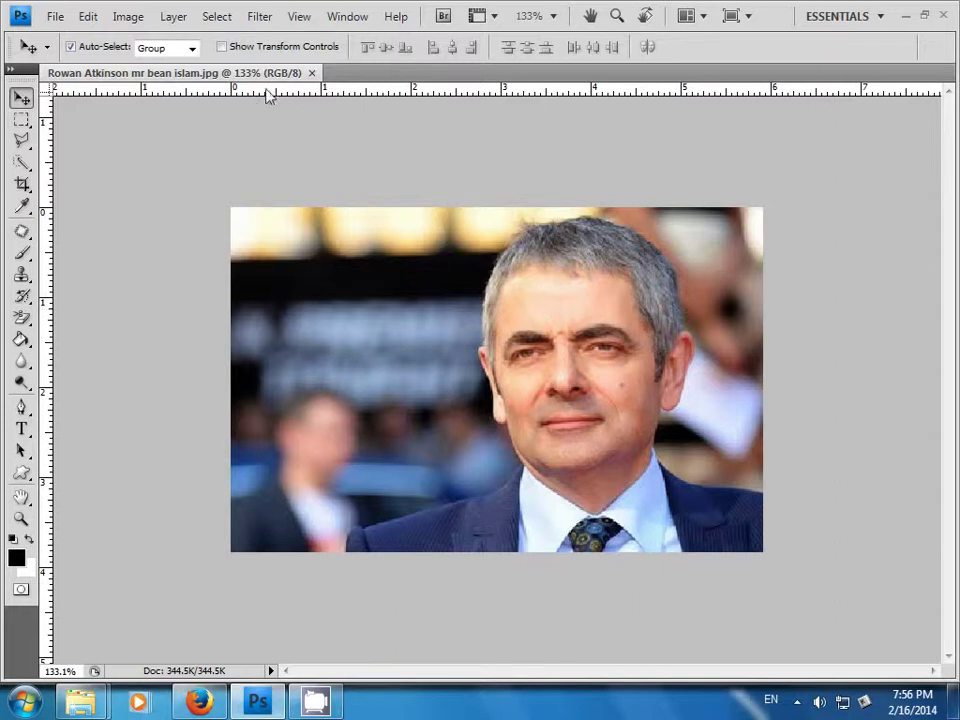
pyautogui.click(258, 18)
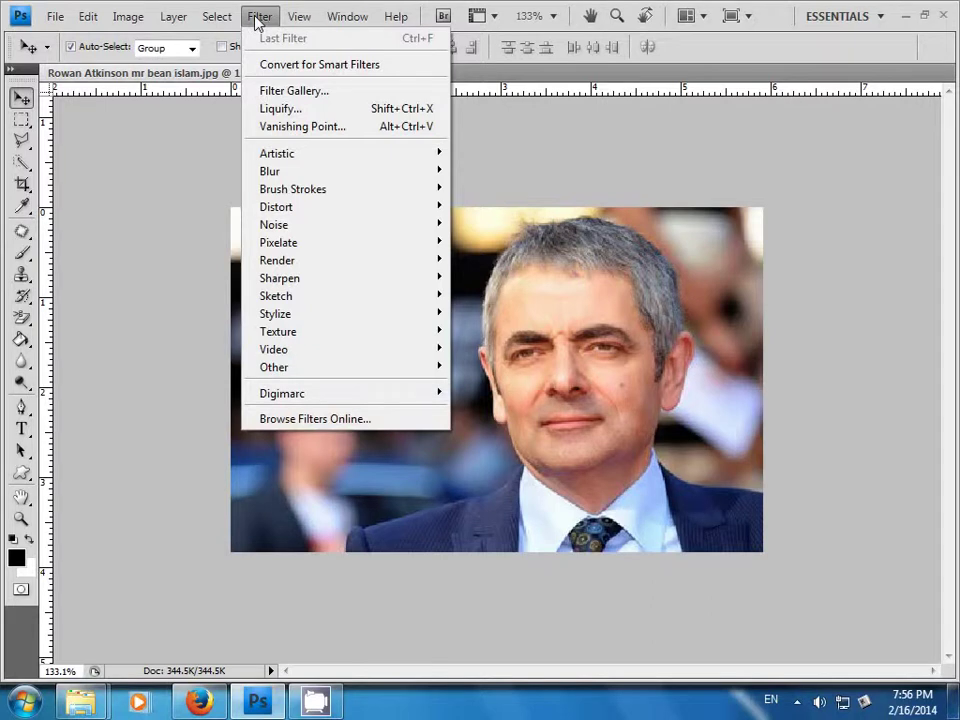
pyautogui.click(300, 112)
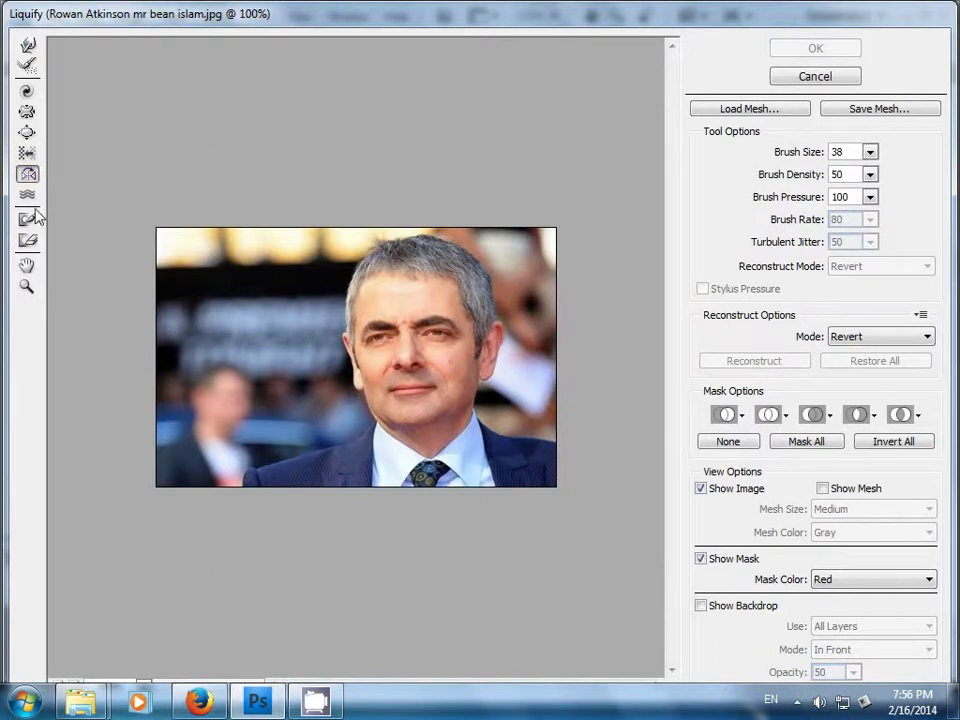
# - Try to push the eyebrows and a mouth corner upward with the Forward Warp tool, and undo the strokes
pyautogui.click(29, 46)
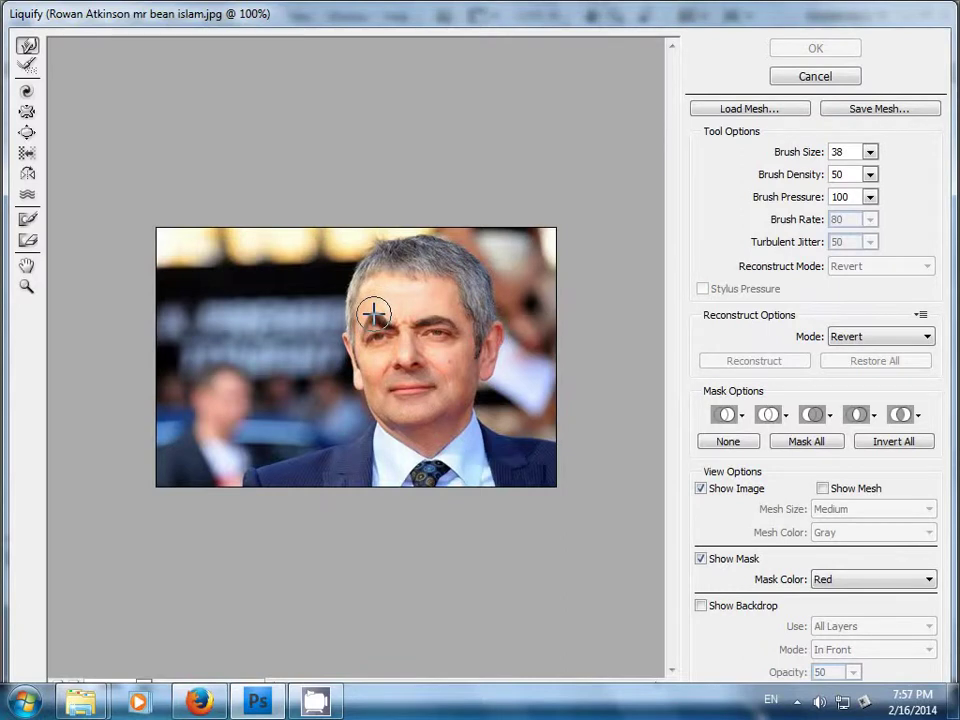
pyautogui.moveTo(374, 314); pyautogui.dragTo(377, 299)
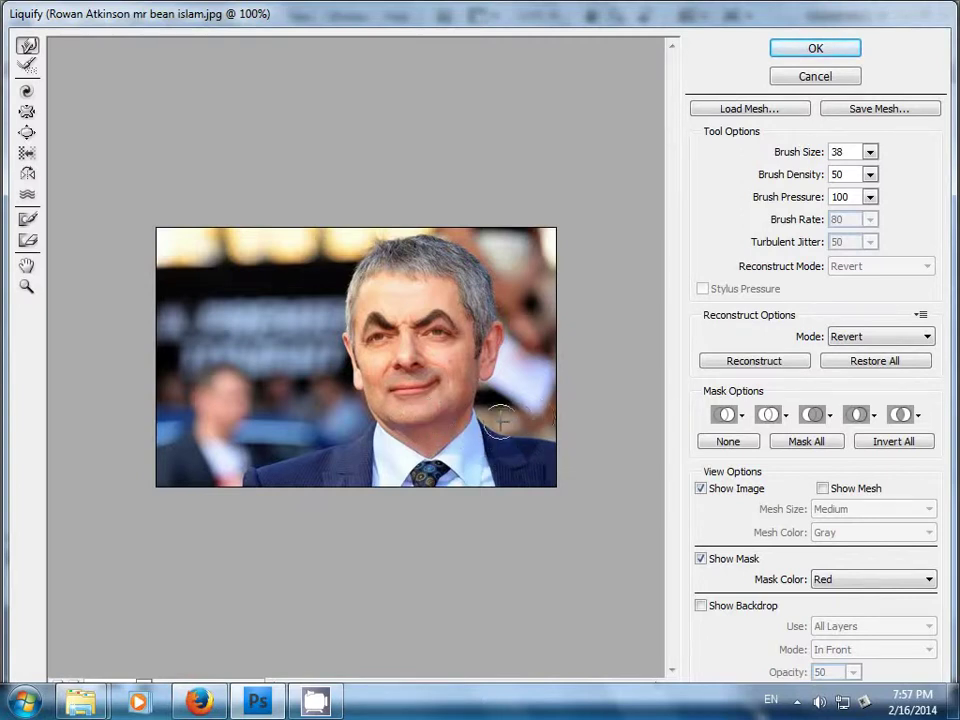
pyautogui.hotkey('ctrl', 'z')
pyautogui.hotkey('ctrl', 'alt', 'z')
pyautogui.hotkey('ctrl', 'alt', 'z')
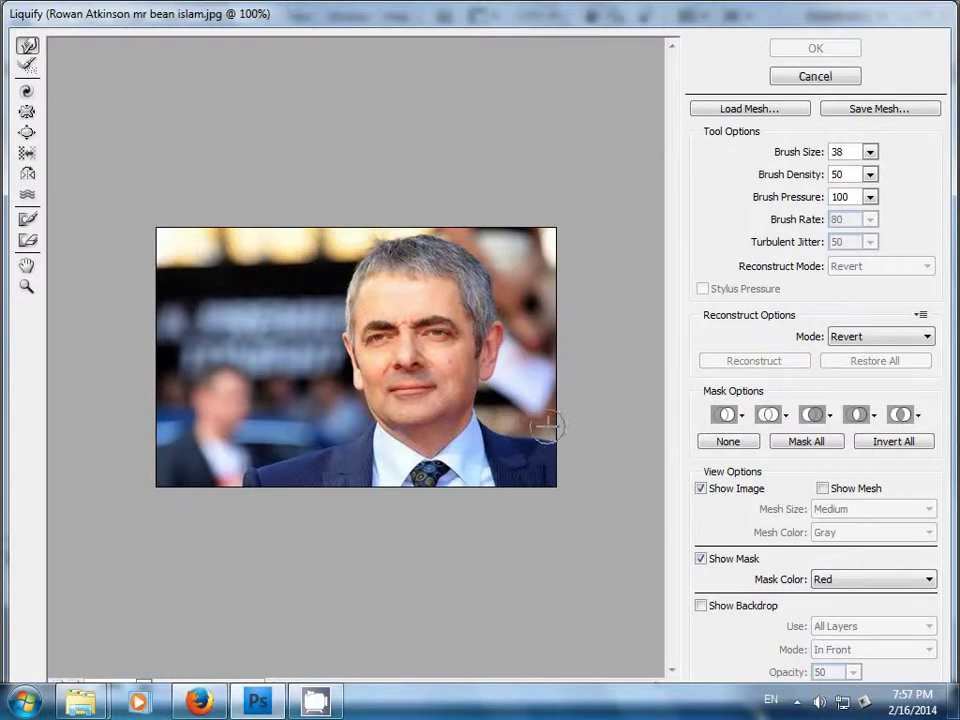
# - Paint over the nose with the Reconstruct tool and enlarge the brush size to 58
pyautogui.click(27, 67)
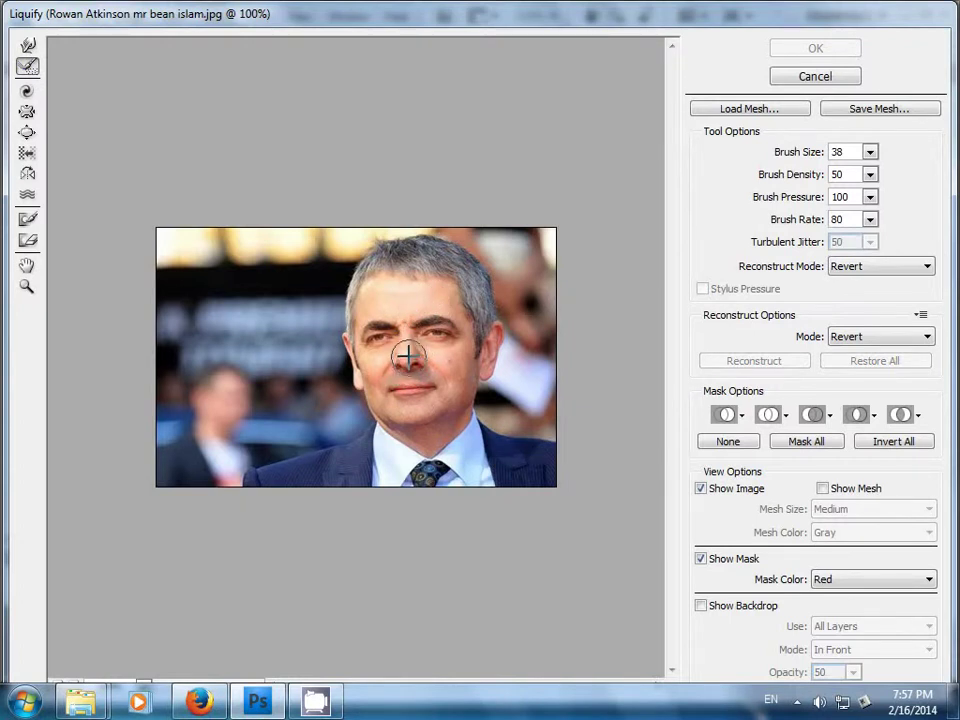
pyautogui.moveTo(405, 343)
pyautogui.mouseDown()
pyautogui.moveTo(435, 376)
pyautogui.moveTo(456, 343)
pyautogui.moveTo(434, 331)
pyautogui.moveTo(438, 310)
pyautogui.moveTo(452, 333)
pyautogui.moveTo(464, 326)
pyautogui.moveTo(435, 338)
pyautogui.moveTo(387, 327)
pyautogui.moveTo(391, 316)
pyautogui.moveTo(365, 348)
pyautogui.moveTo(404, 352)
pyautogui.mouseUp()
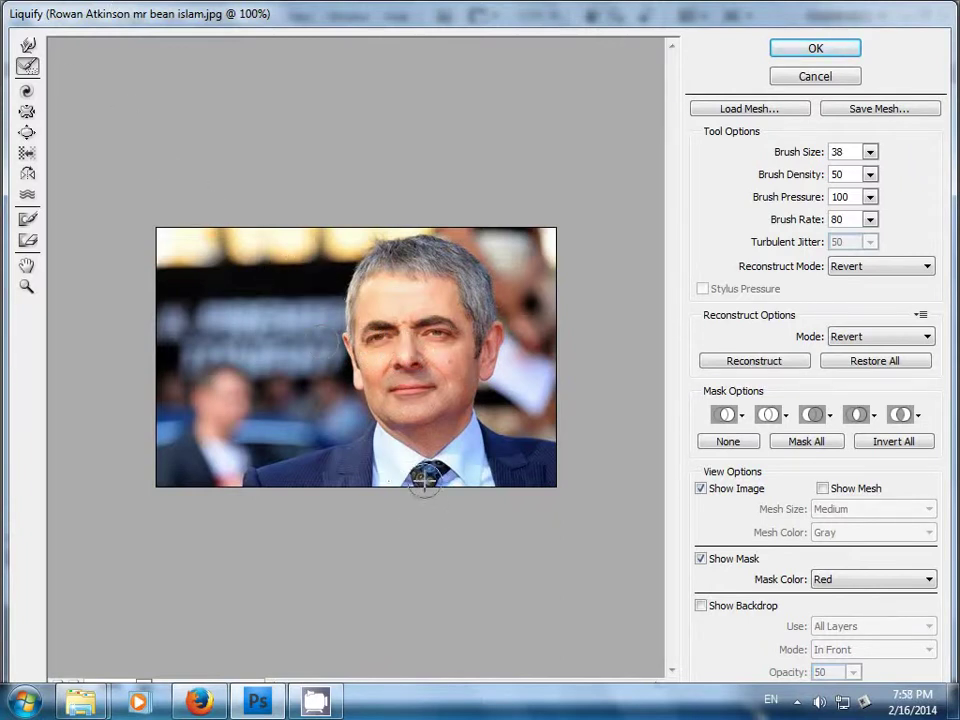
pyautogui.press(']')
pyautogui.press(']')
pyautogui.press(']')
pyautogui.press(']')
pyautogui.press(']')
pyautogui.press(']')
pyautogui.press(']')
pyautogui.press(']')
pyautogui.press(']')
pyautogui.press(']')
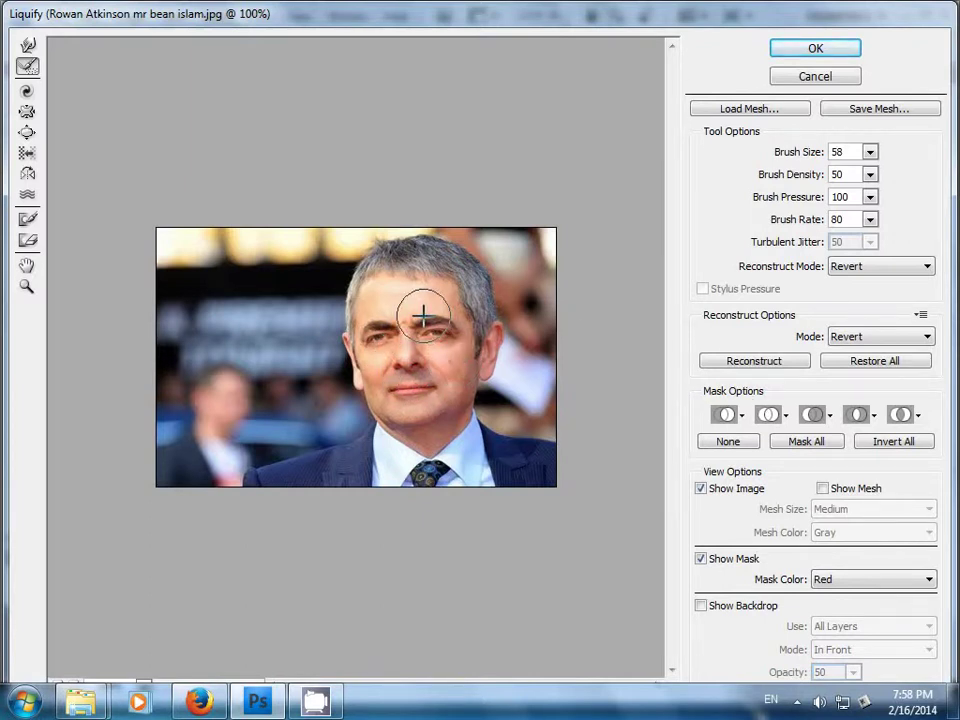
# - Switch to the Twirl Clockwise tool, reduce the brush size to 54 and try the reversed twirl direction
pyautogui.click(27, 92)
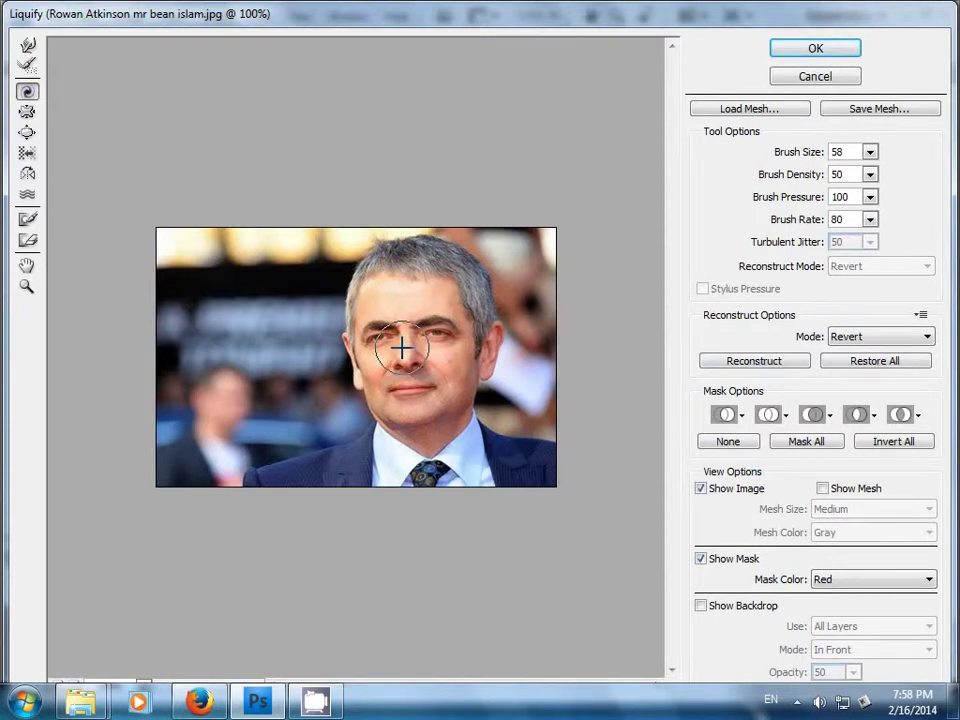
pyautogui.press('[')
pyautogui.press('[')
pyautogui.press('alt')
# - Try to shrink both eyes and eyebrows with the Pucker tool, and undo the last stroke
pyautogui.click(27, 113)
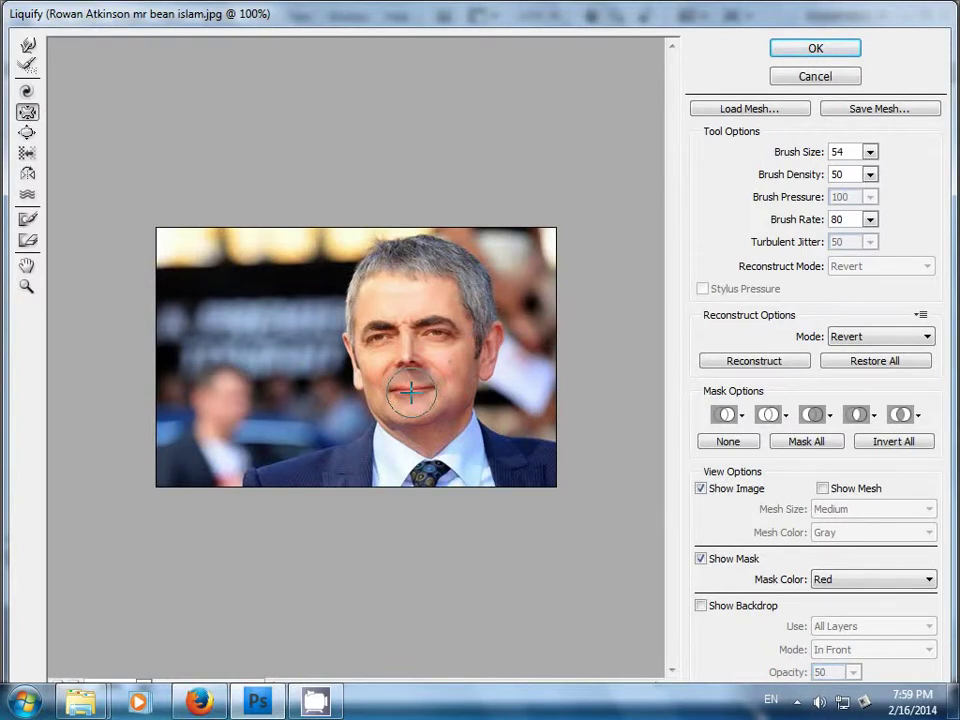
pyautogui.click(437, 330)
pyautogui.moveTo(437, 331)
pyautogui.mouseDown()
pyautogui.moveTo(416, 370)
pyautogui.moveTo(416, 358)
pyautogui.moveTo(379, 335)
pyautogui.mouseUp()
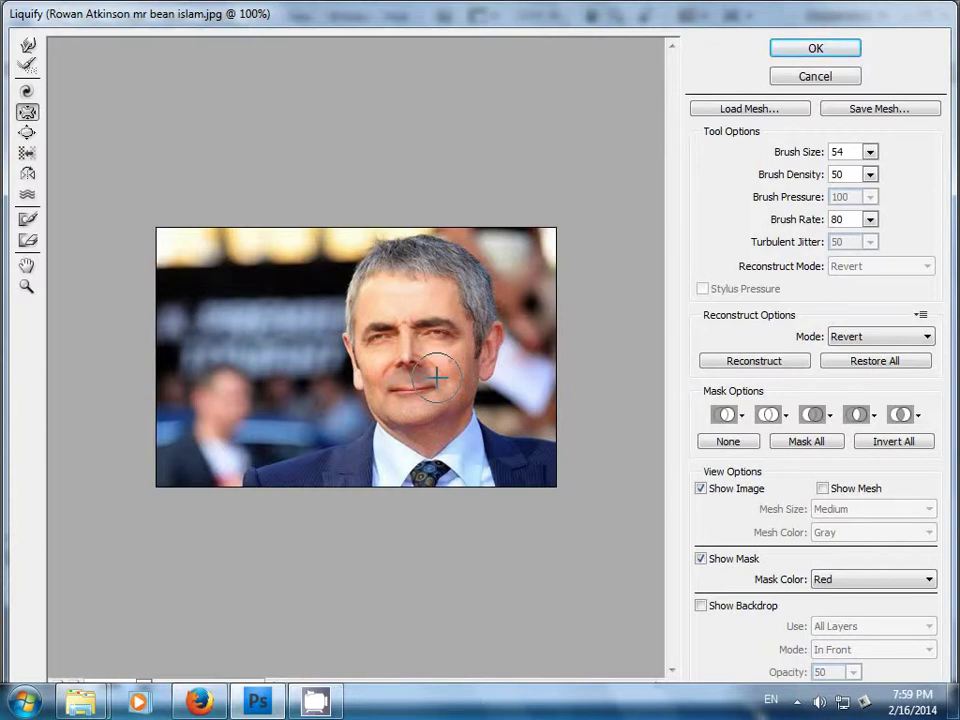
pyautogui.hotkey('ctrl', 'z')
pyautogui.press('alt')
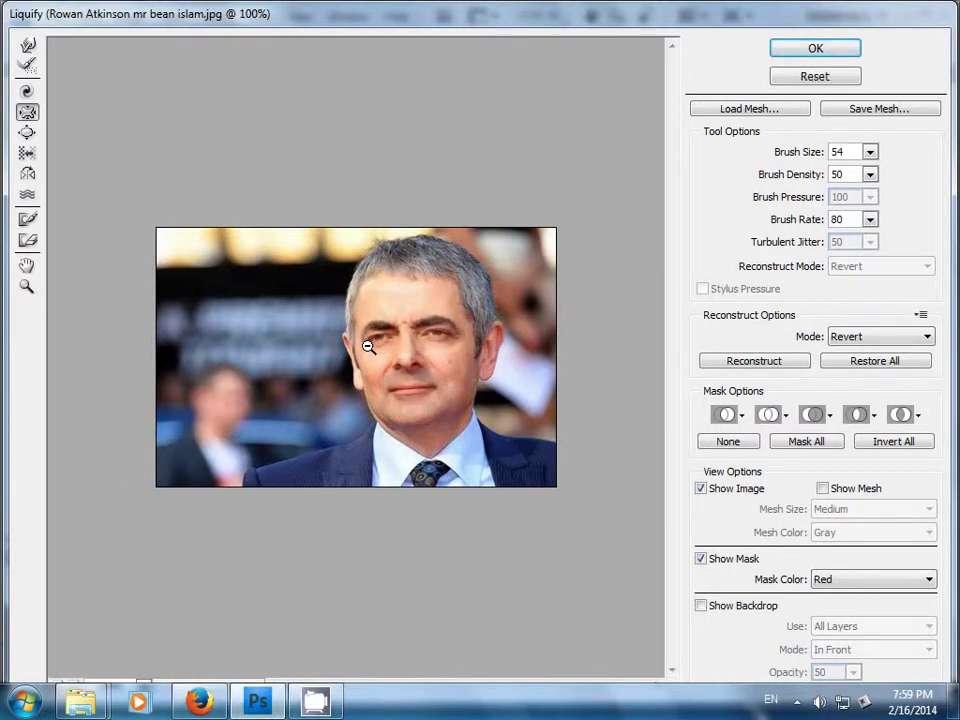
# - Try to enlarge the eyebrows, nose and chin with the Bloat tool, and undo the strokes
pyautogui.click(27, 133)
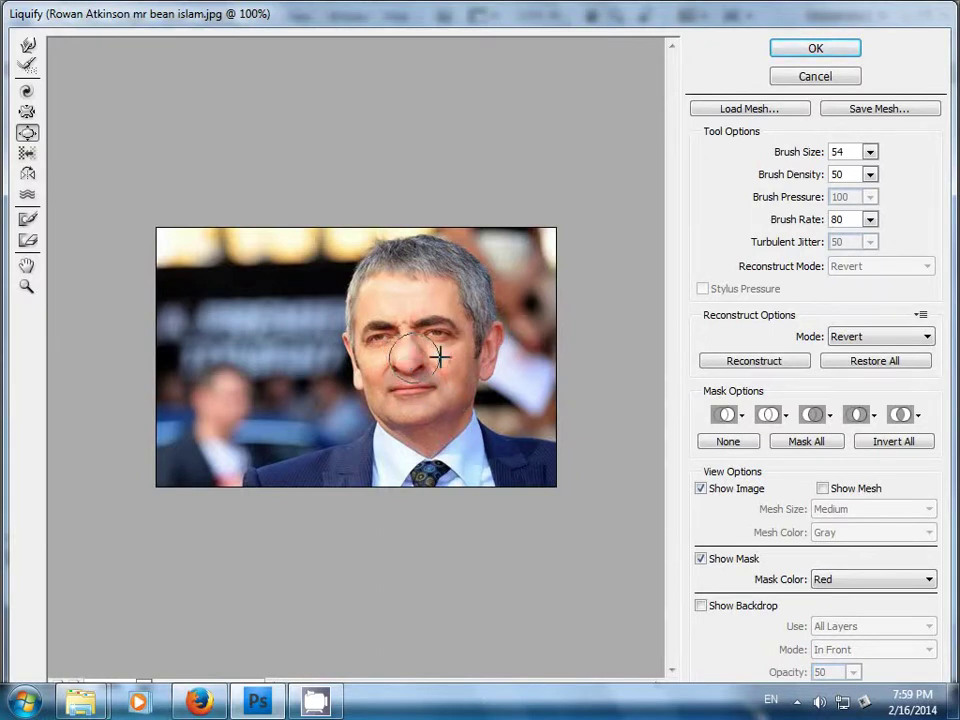
pyautogui.click(438, 325)
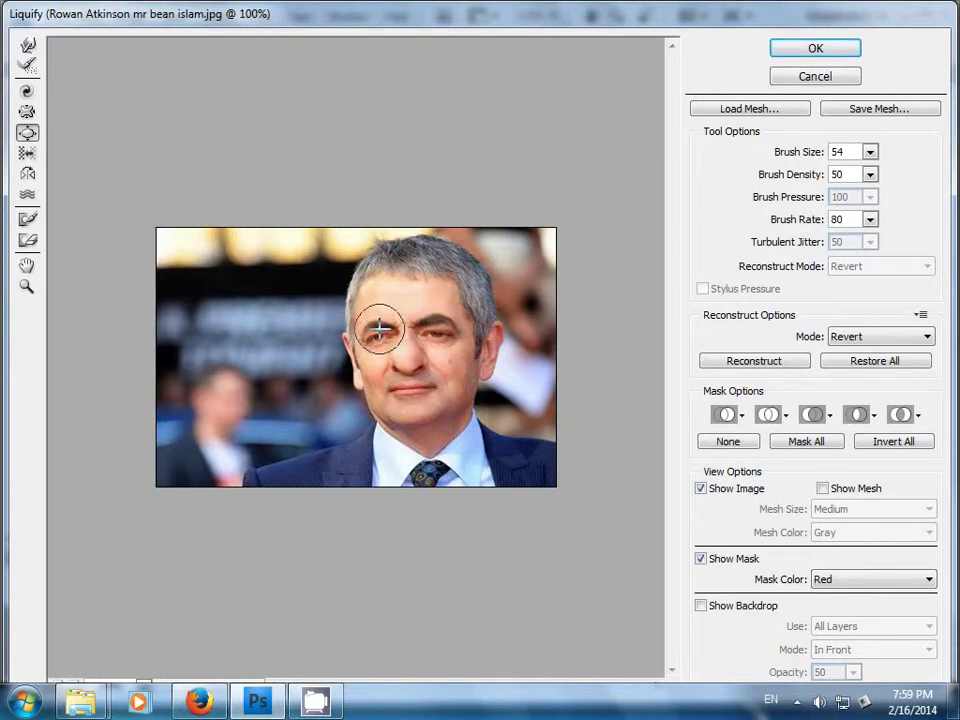
pyautogui.moveTo(380, 328)
pyautogui.mouseDown()
pyautogui.moveTo(432, 380)
pyautogui.moveTo(443, 376)
pyautogui.moveTo(430, 375)
pyautogui.moveTo(402, 406)
pyautogui.moveTo(385, 371)
pyautogui.mouseUp()
pyautogui.hotkey('ctrl', 'z')
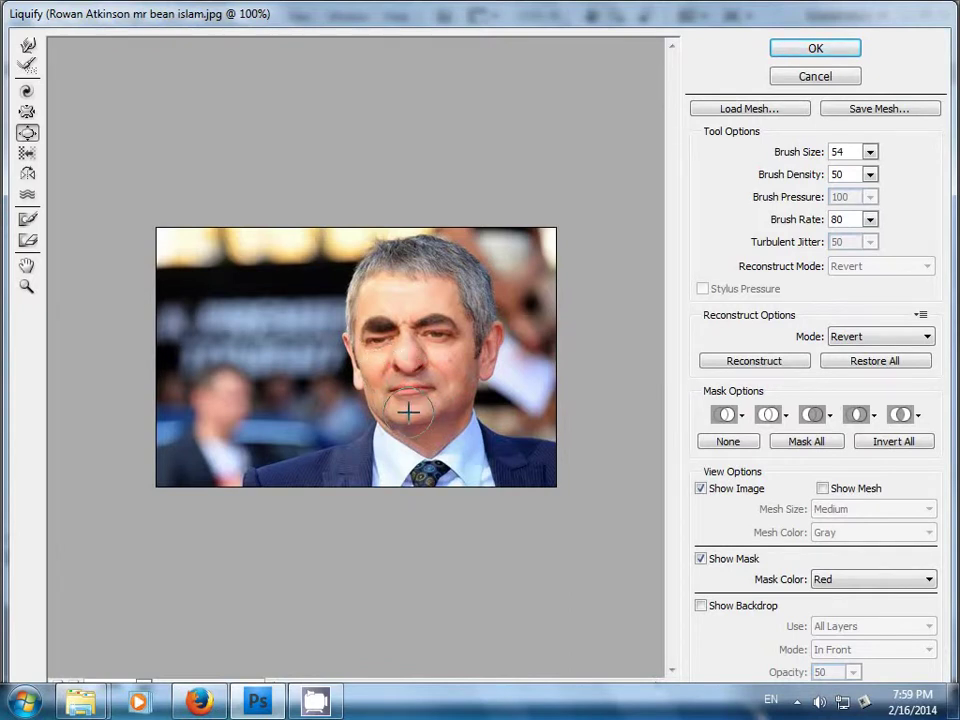
pyautogui.moveTo(408, 410)
pyautogui.mouseDown()
pyautogui.moveTo(436, 391)
pyautogui.moveTo(390, 390)
pyautogui.mouseUp()
pyautogui.hotkey('ctrl', 'z')
pyautogui.hotkey('ctrl', 'alt', 'z')
pyautogui.hotkey('ctrl', 'alt', 'z')
pyautogui.hotkey('ctrl', 'alt', 'z')
pyautogui.hotkey('ctrl', 'alt', 'z')
pyautogui.hotkey('ctrl', 'alt', 'z')
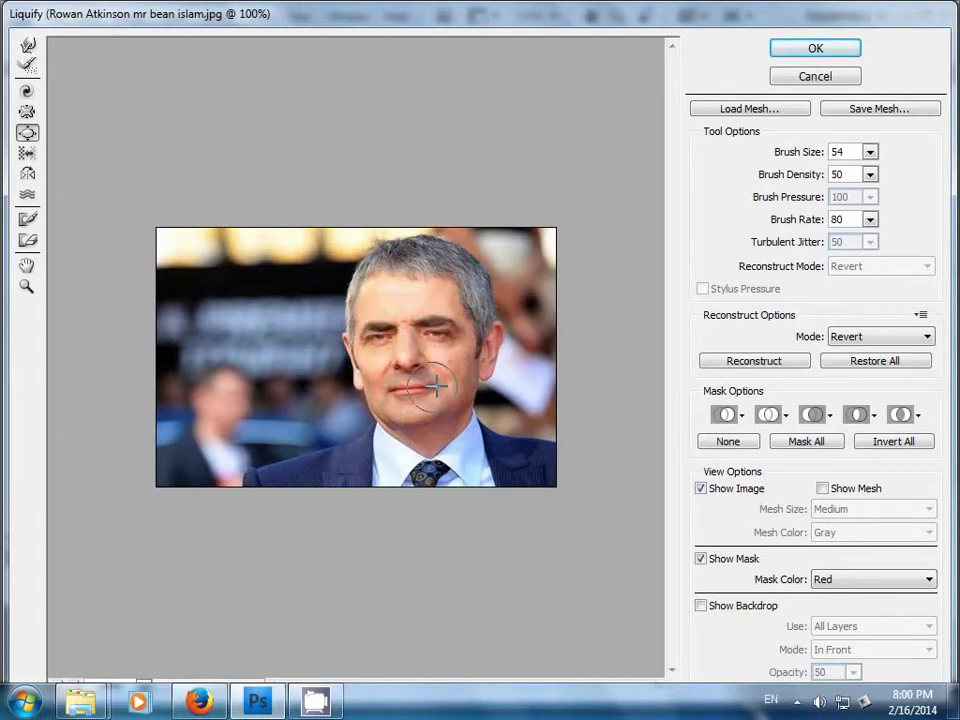
# - Enlarge the mouth area and both eyebrows with the Bloat tool at brush size 54, and apply the Liquify filter
pyautogui.click(392, 384)
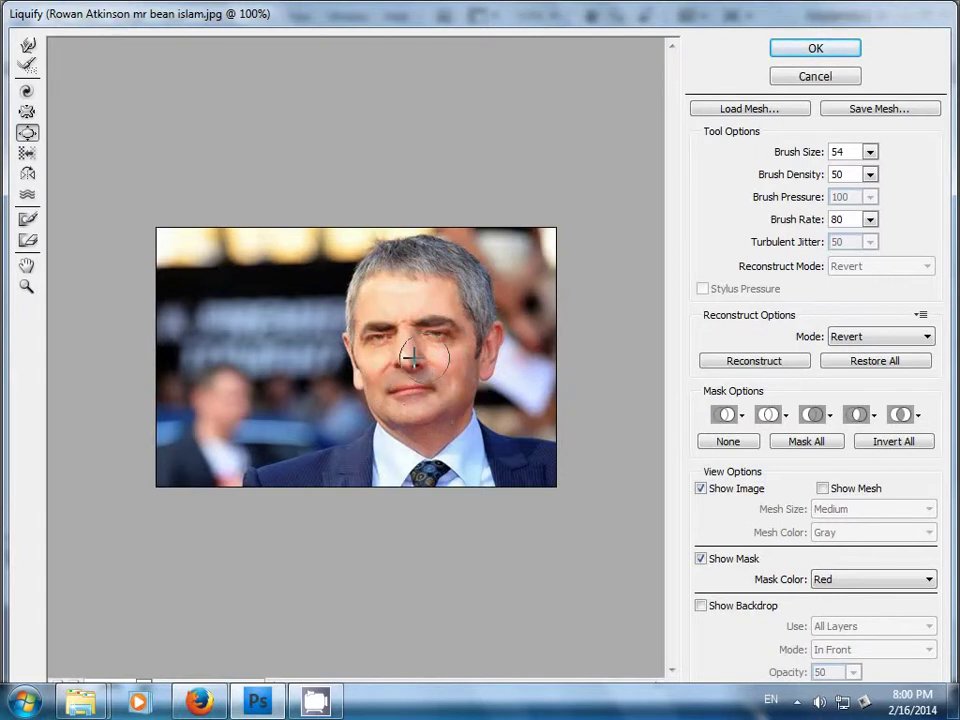
pyautogui.click(435, 321)
pyautogui.moveTo(441, 328); pyautogui.dragTo(426, 313)
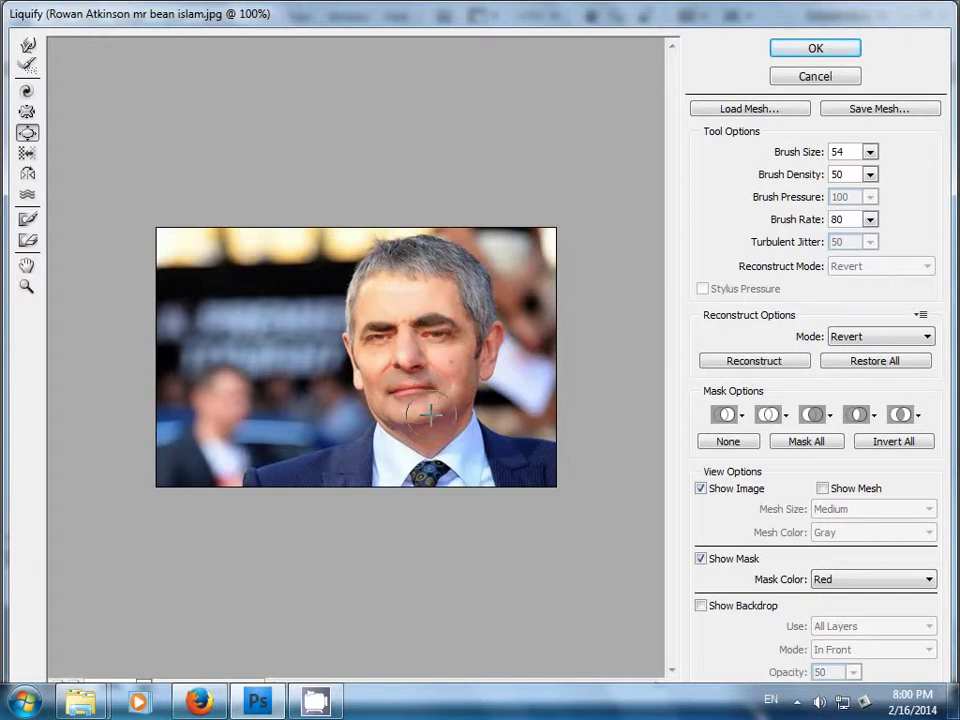
pyautogui.moveTo(392, 332)
pyautogui.mouseDown()
pyautogui.moveTo(403, 306)
pyautogui.moveTo(399, 343)
pyautogui.moveTo(405, 306)
pyautogui.moveTo(386, 397)
pyautogui.mouseUp()
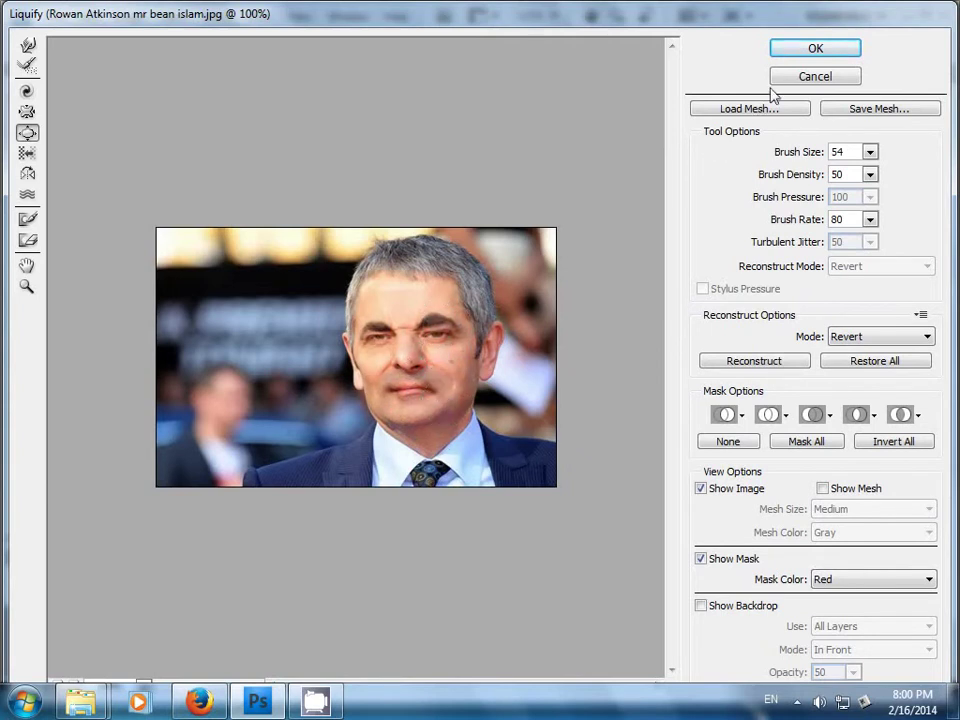
pyautogui.click(790, 50)
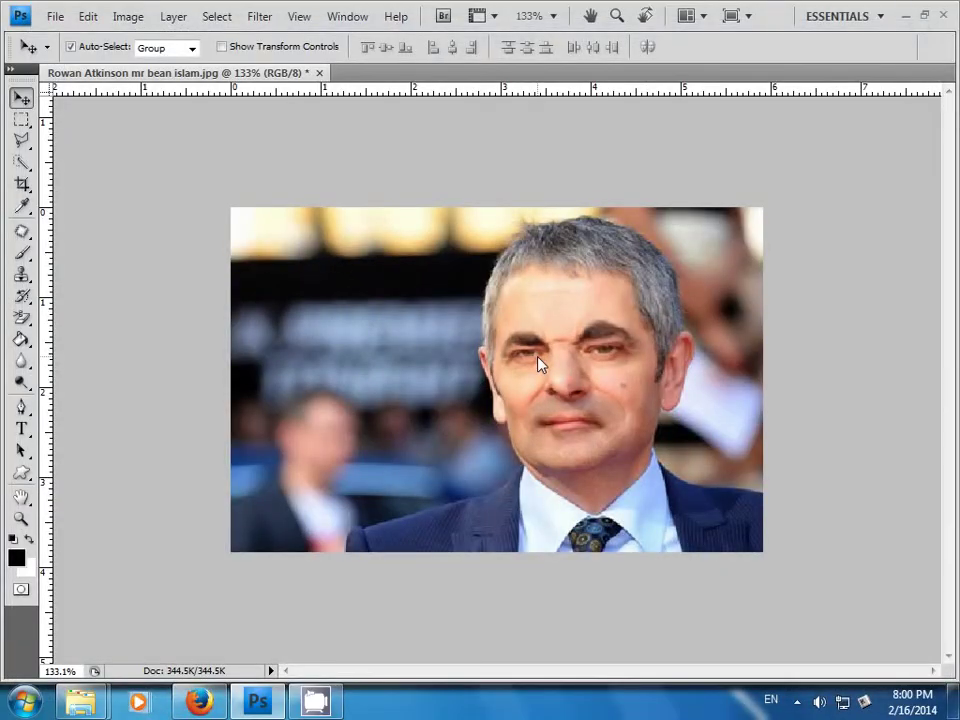